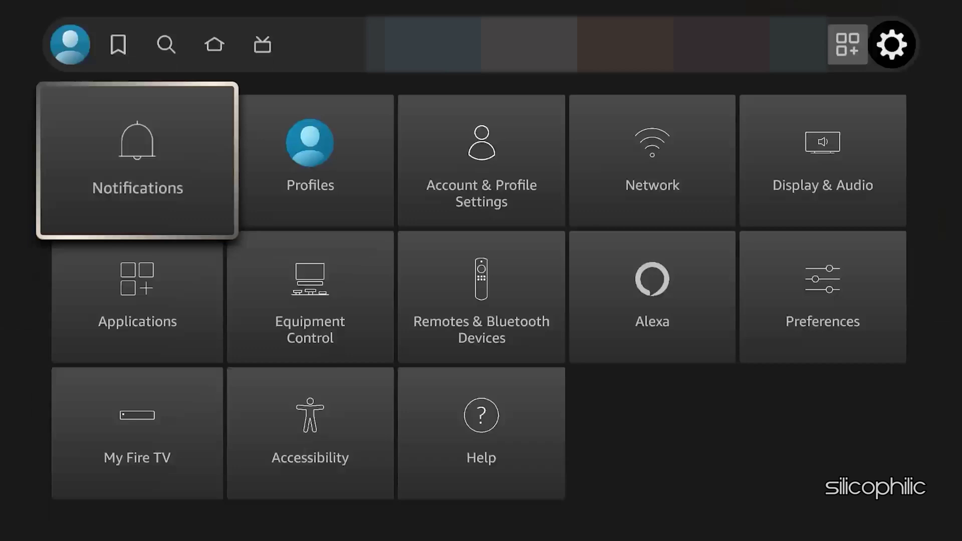
Open the Network settings, check the connected network's status and go to the Run Speed Test option.
key("Right")
key("Right")
key("Right")
key("Return")
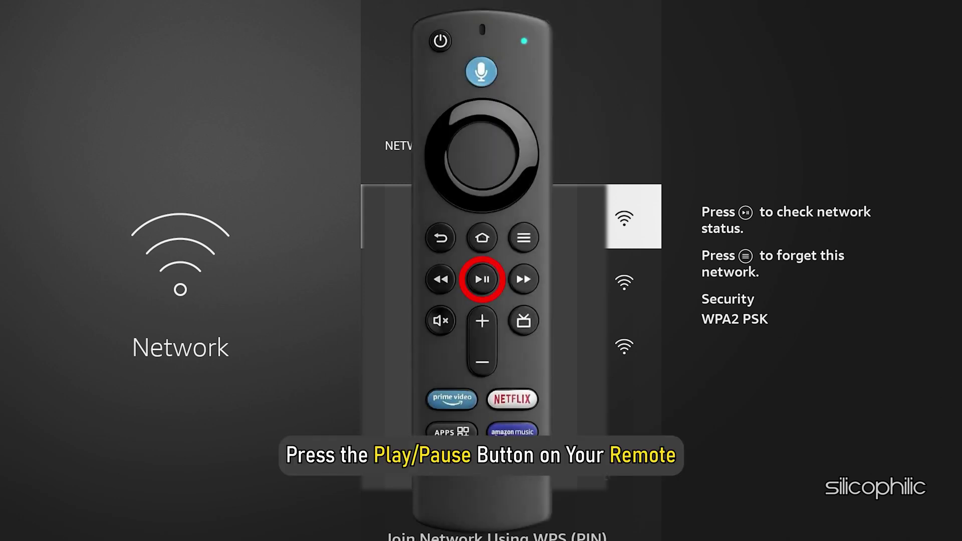
key("XF86AudioPlay")
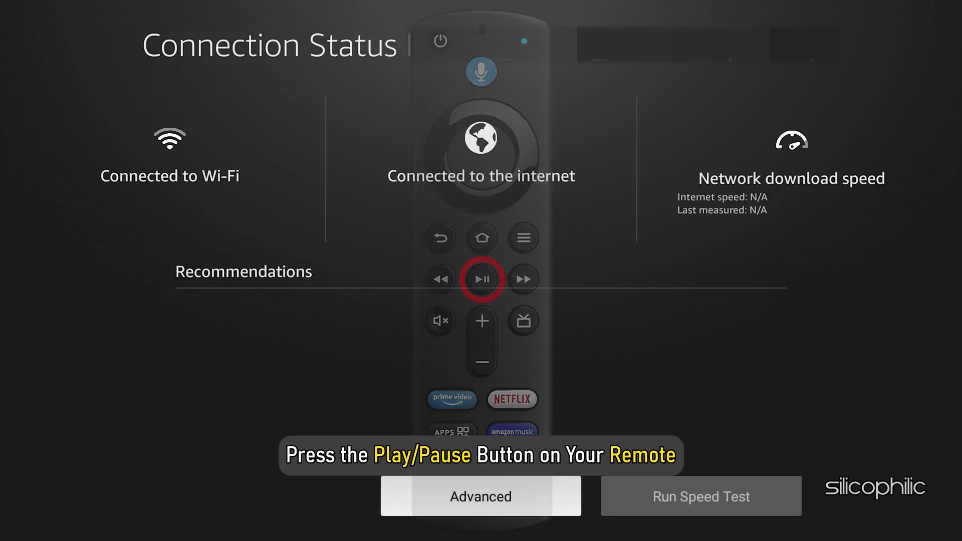
key("Right")
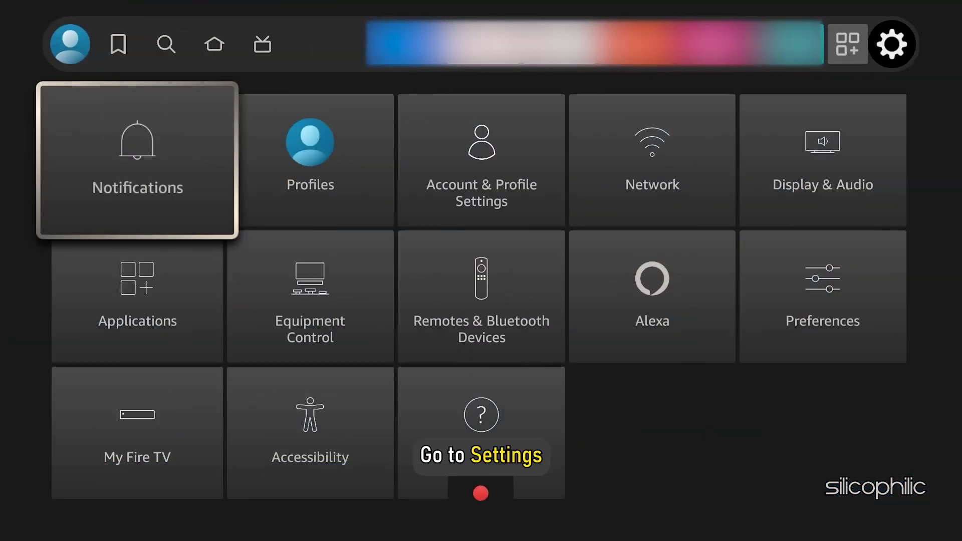
Open the About section of My Fire TV and move down through its entries.
left_click(137, 296)
left_click(138, 433)
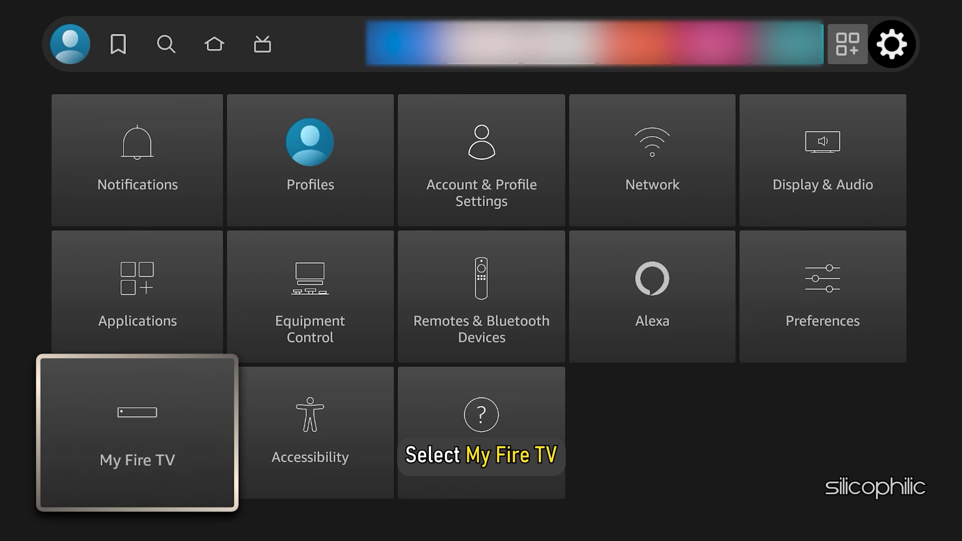
key("Return")
key("Return")
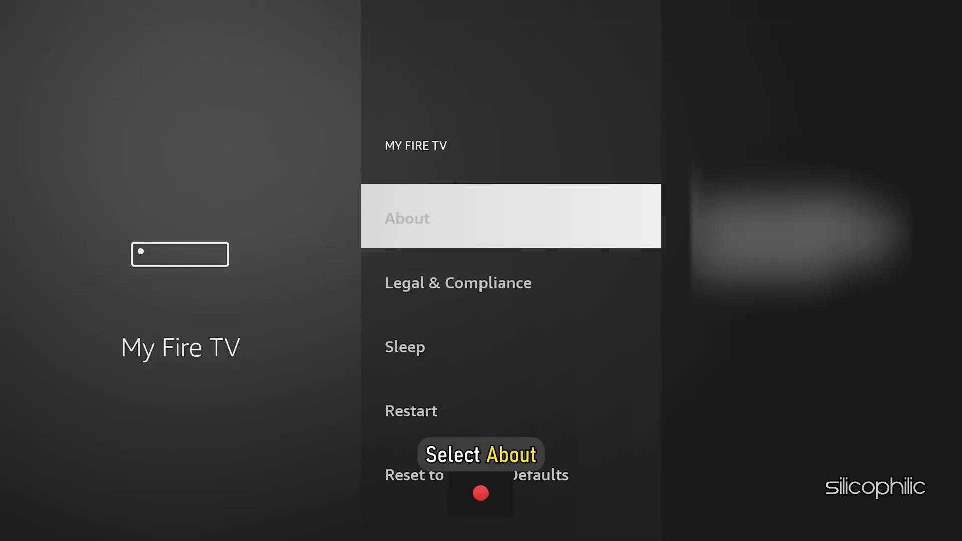
key("Down")
key("Down")
key("Down")
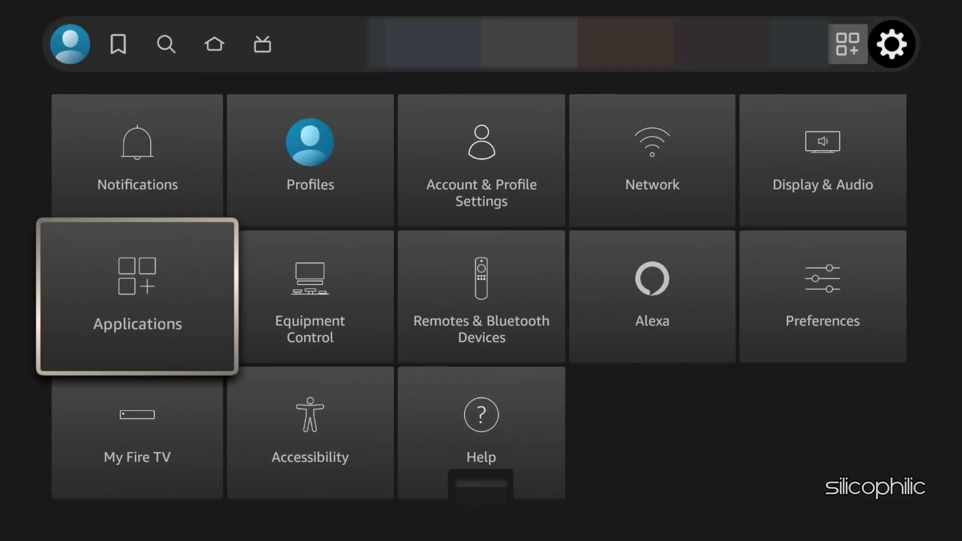
Open Manage Installed Applications in the Applications settings and open an installed app's management options.
key("Return")
key("Down")
key("Down")
key("Down")
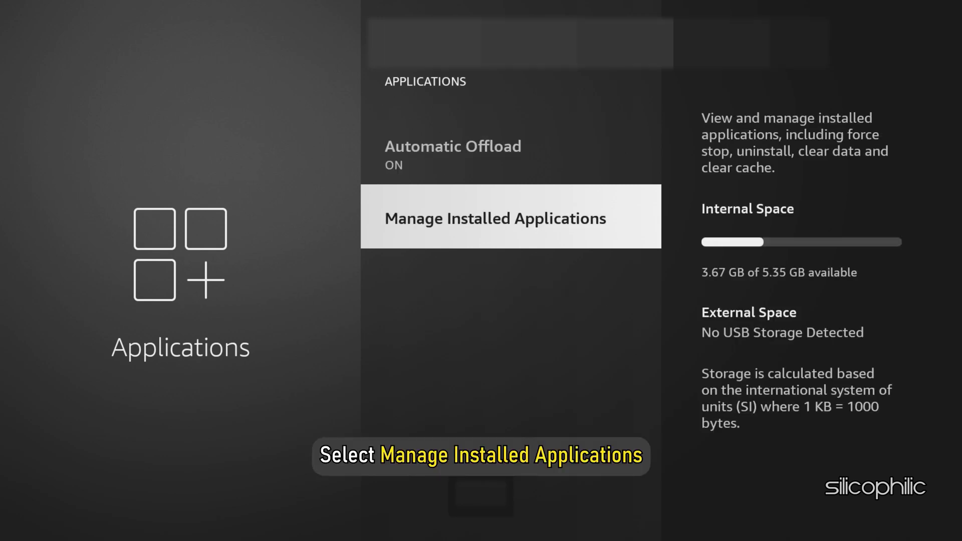
key("Return")
key("Down")
key("Down")
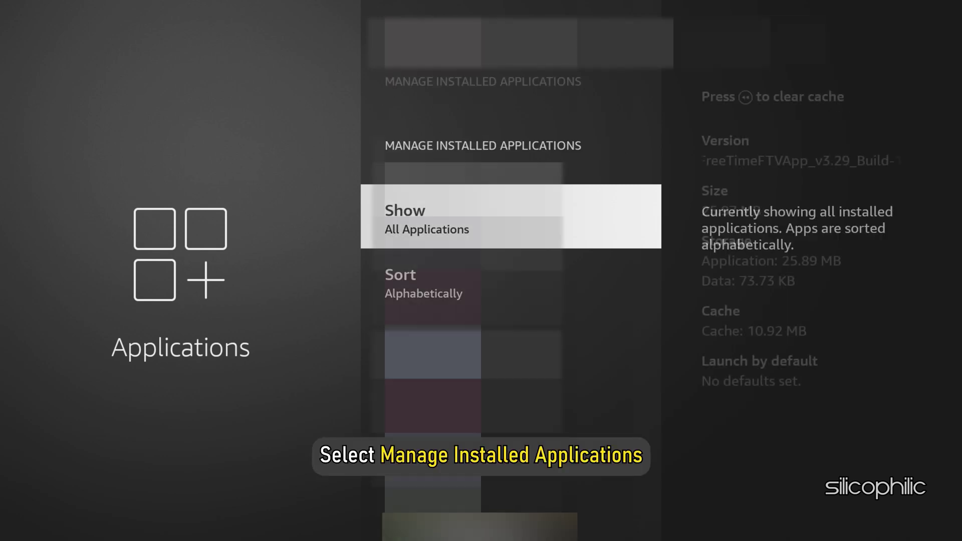
key("Return")
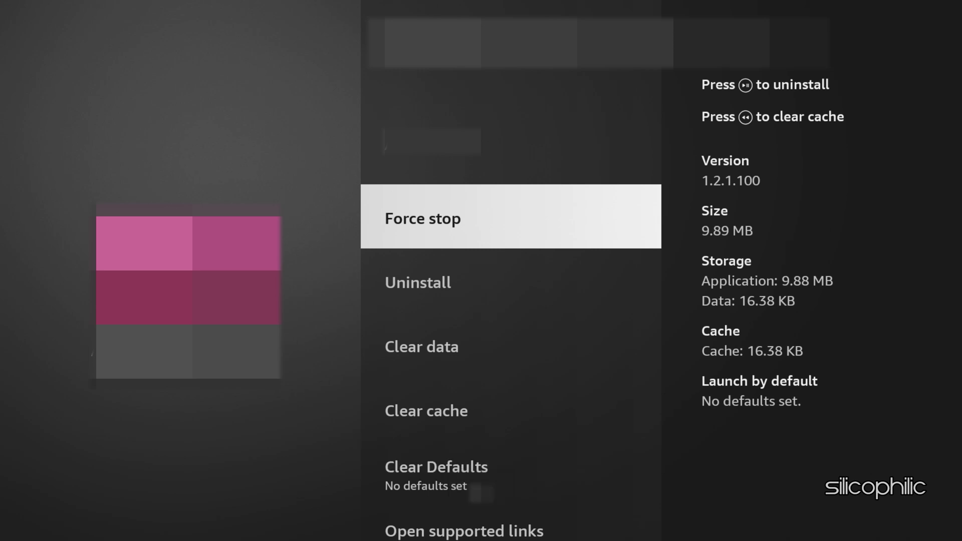
Clear the cache of the opened app.
key("Down")
key("Down")
key("Down")
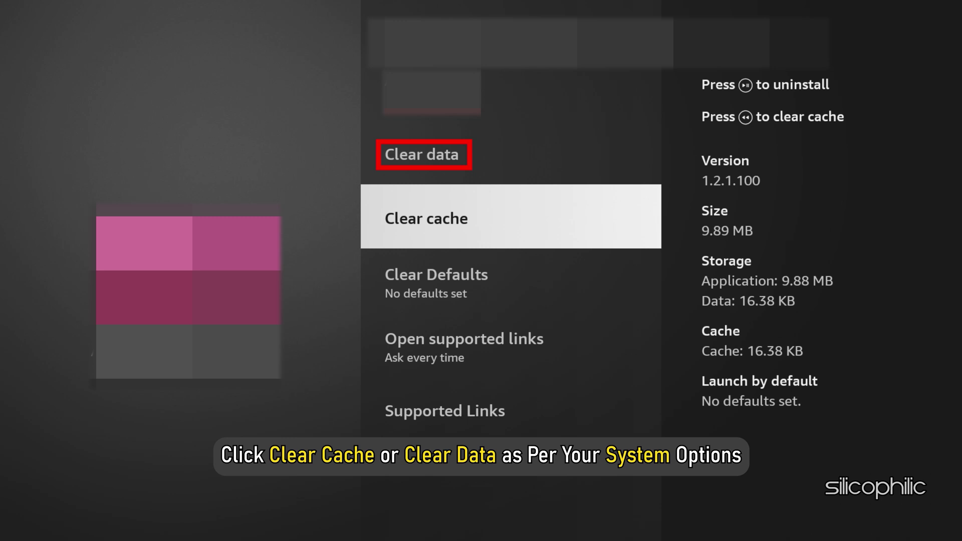
key("Return")
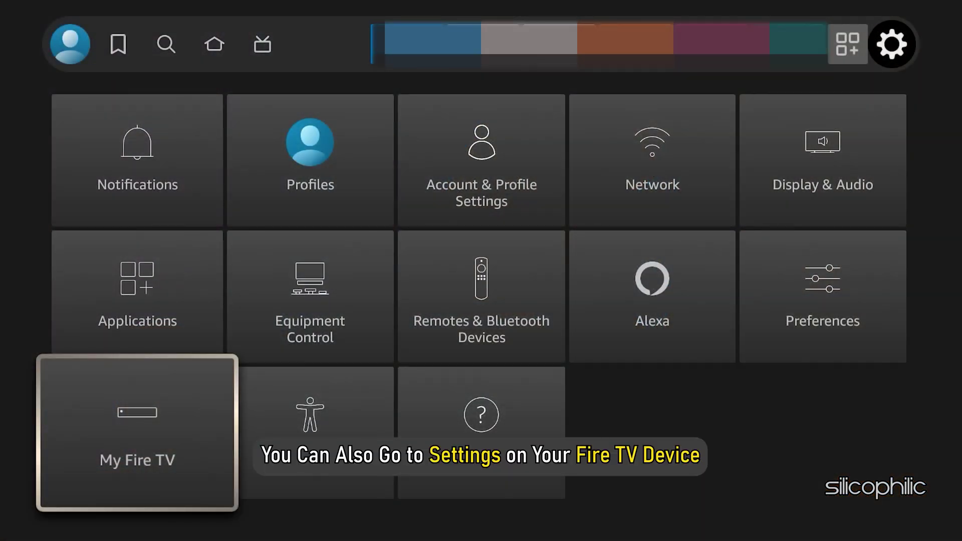
Go from My Fire TV to the Applications settings and open Manage Installed Applications.
key("Up")
key("Return")
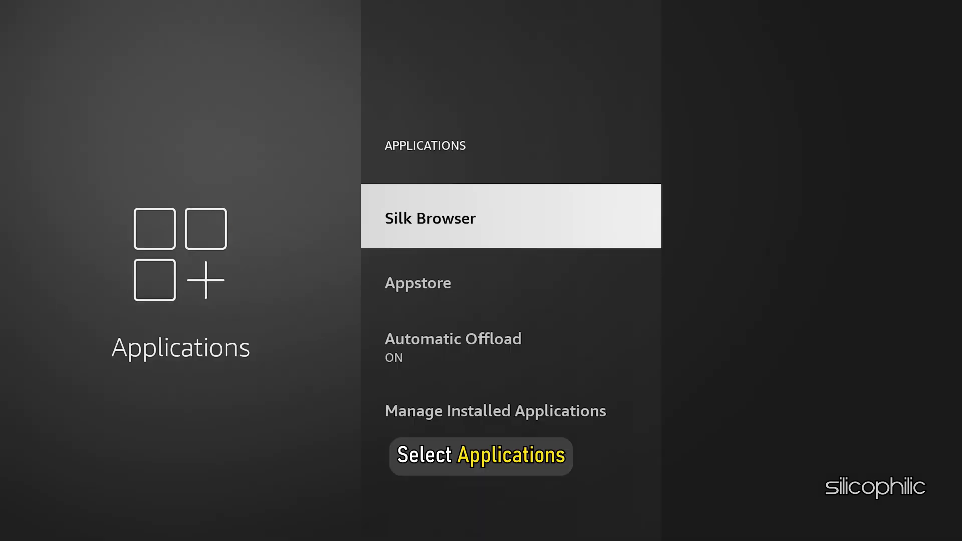
key("Down")
key("Down")
key("Down")
key("Return")
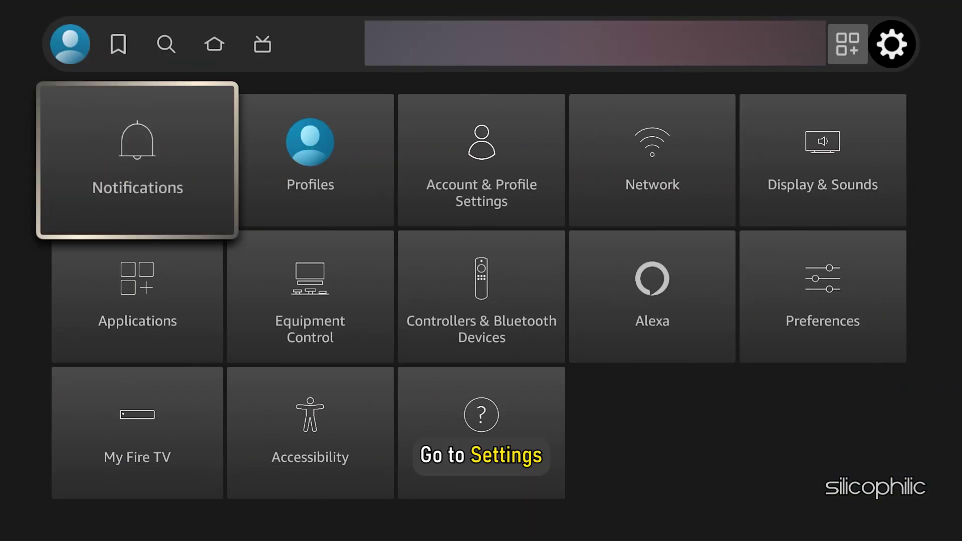
Open Amazon Account in Account & Profile Settings and choose to deregister the Fire TV Stick Lite.
left_click(310, 160)
left_click(482, 161)
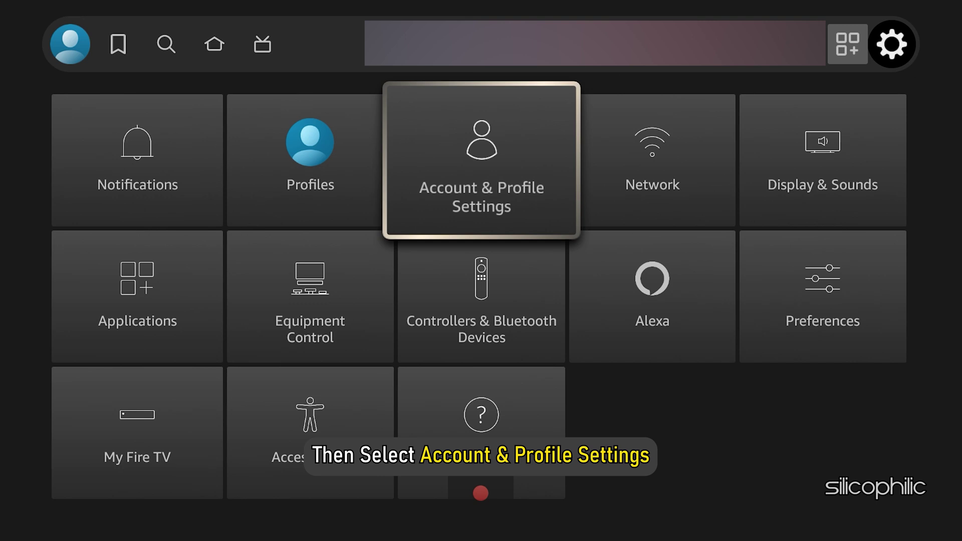
key("Return")
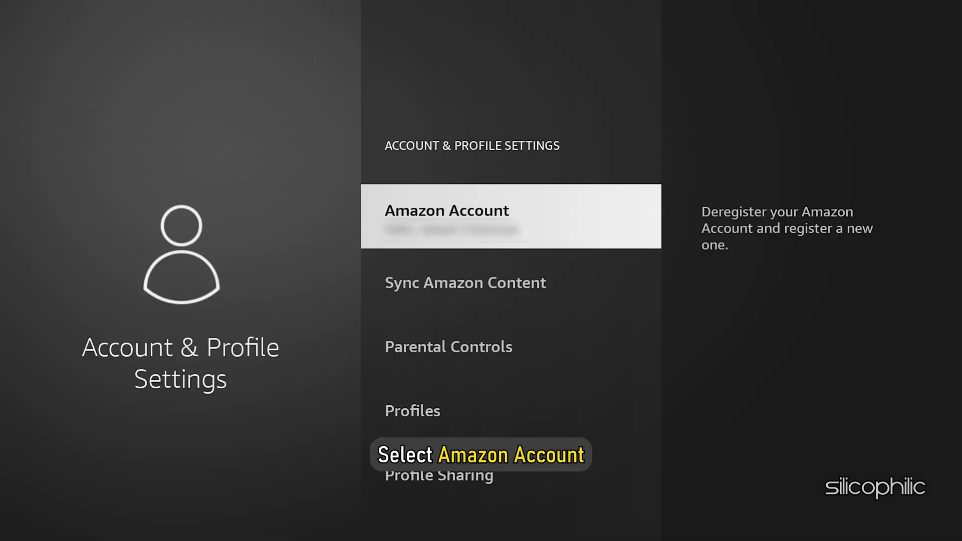
key("Return")
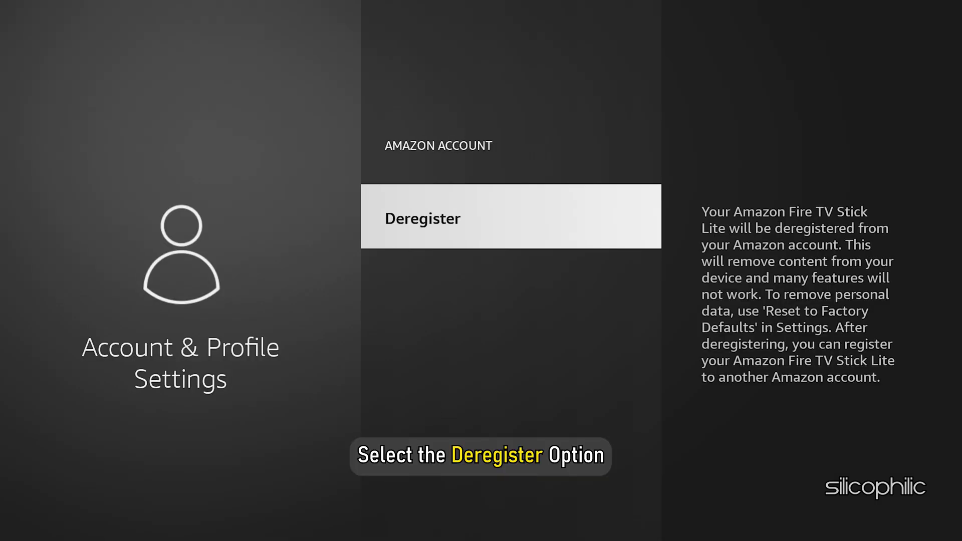
key("Return")
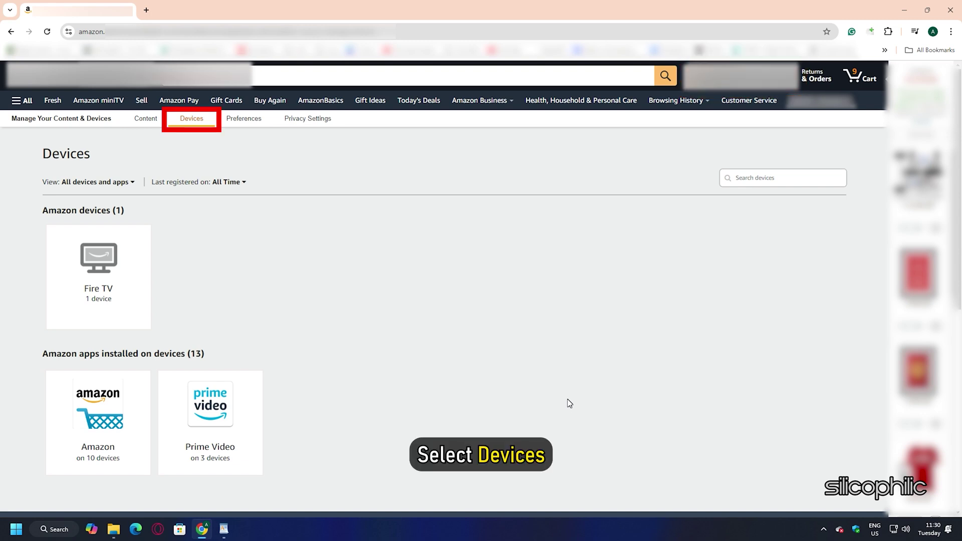
left_click(110, 279)
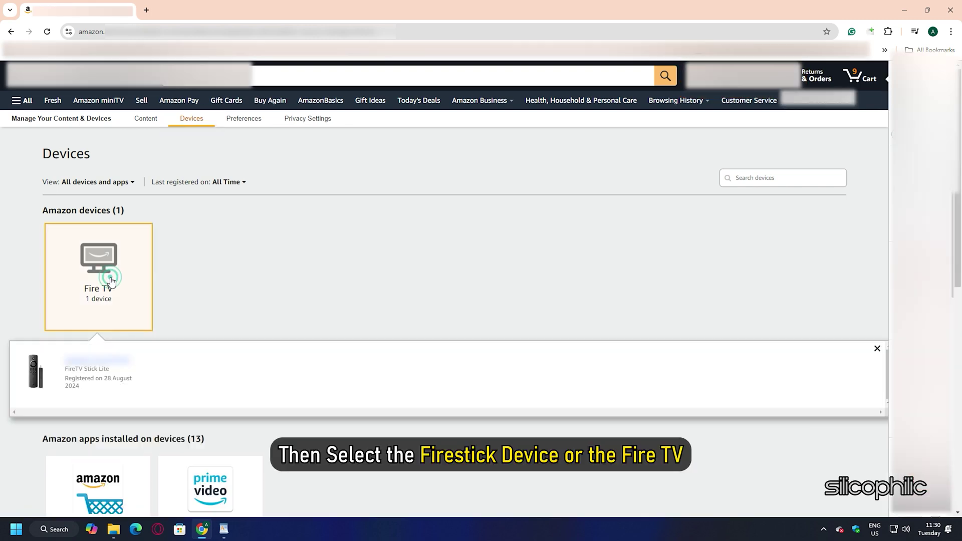
left_click(96, 360)
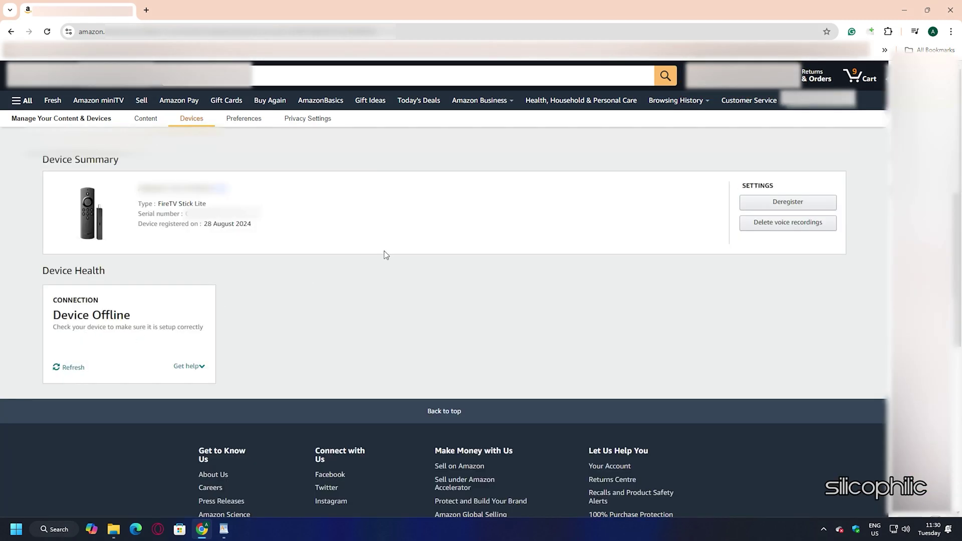
left_click(797, 201)
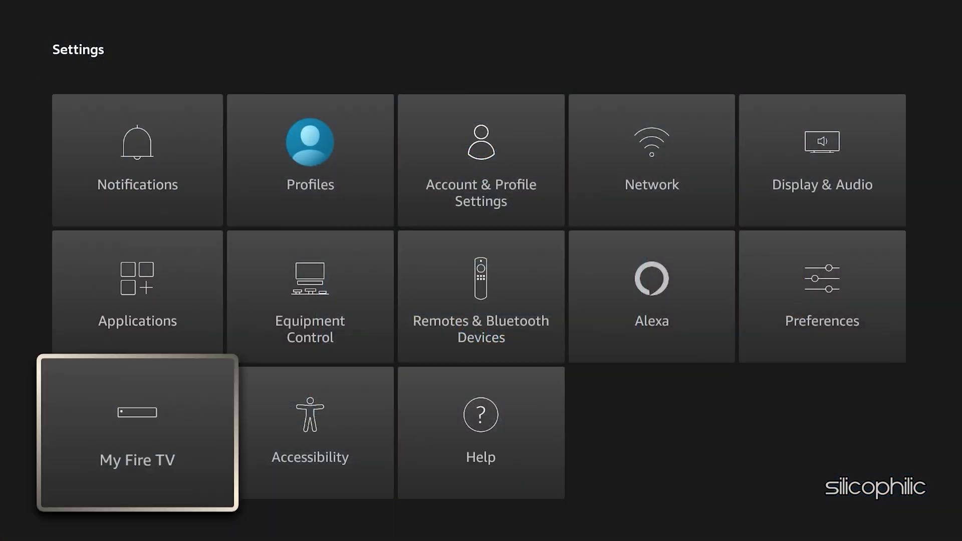
Request Reset to Factory Defaults in My Fire TV and highlight Reset in the confirmation.
key("Return")
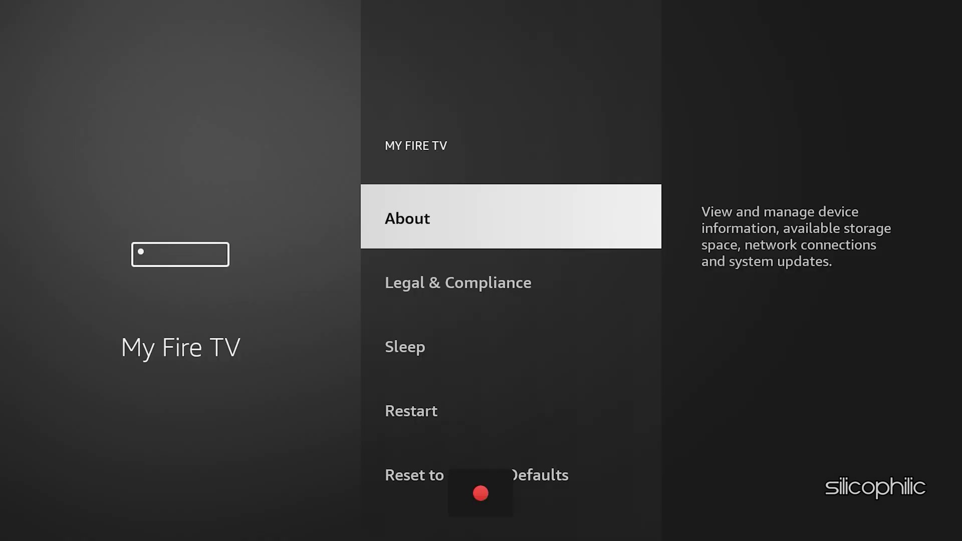
key("Down")
key("Down")
key("Down")
key("Down")
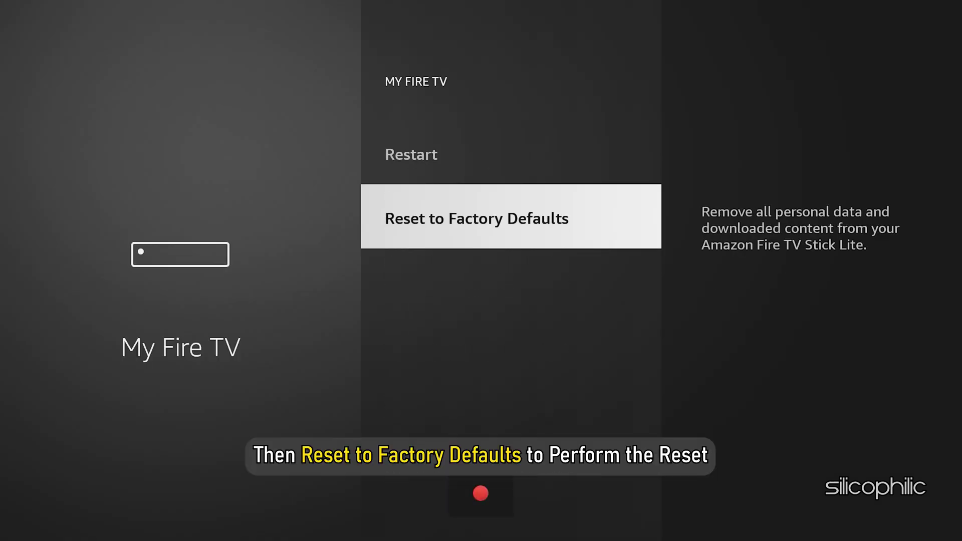
key("Return")
key("Left")
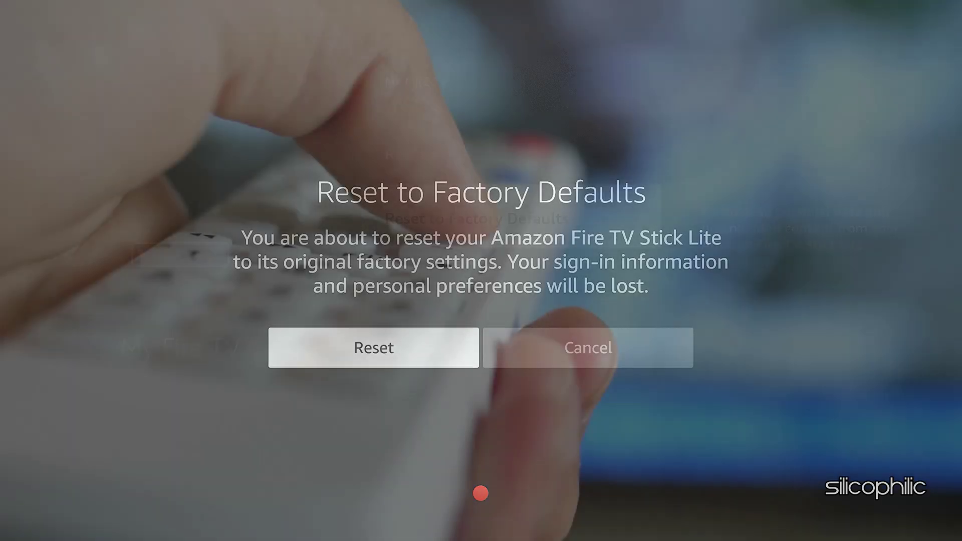